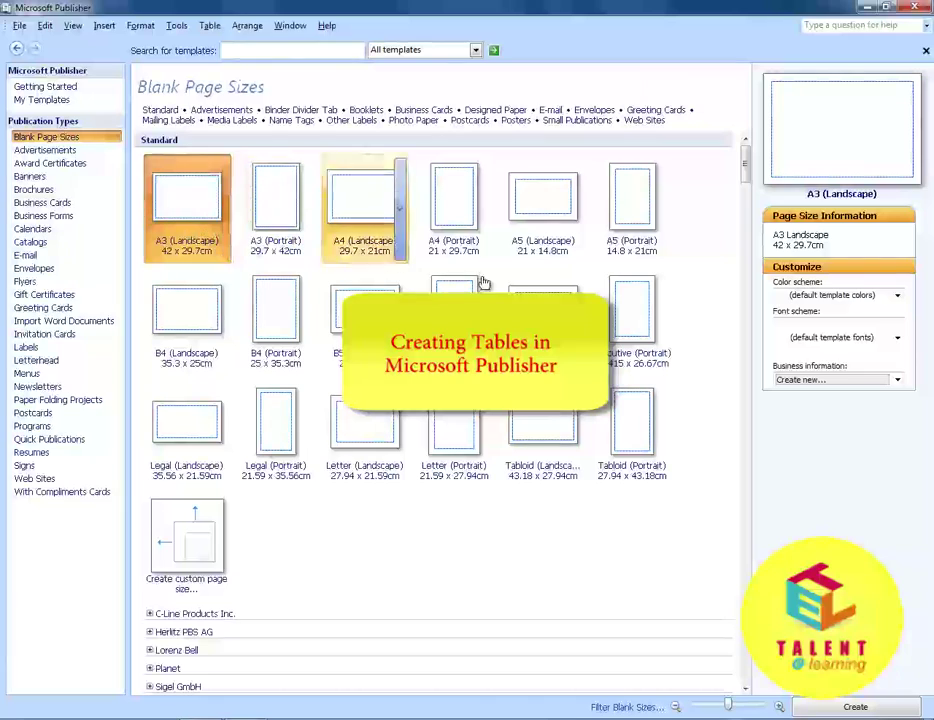
Create a new blank publication with the A4 (Portrait) page size
{"action": "scroll", "coordinate": [746, 197], "scroll_direction": "down", "scroll_amount": 1}
{"action": "scroll", "coordinate": [746, 197], "scroll_direction": "down", "scroll_amount": 3}
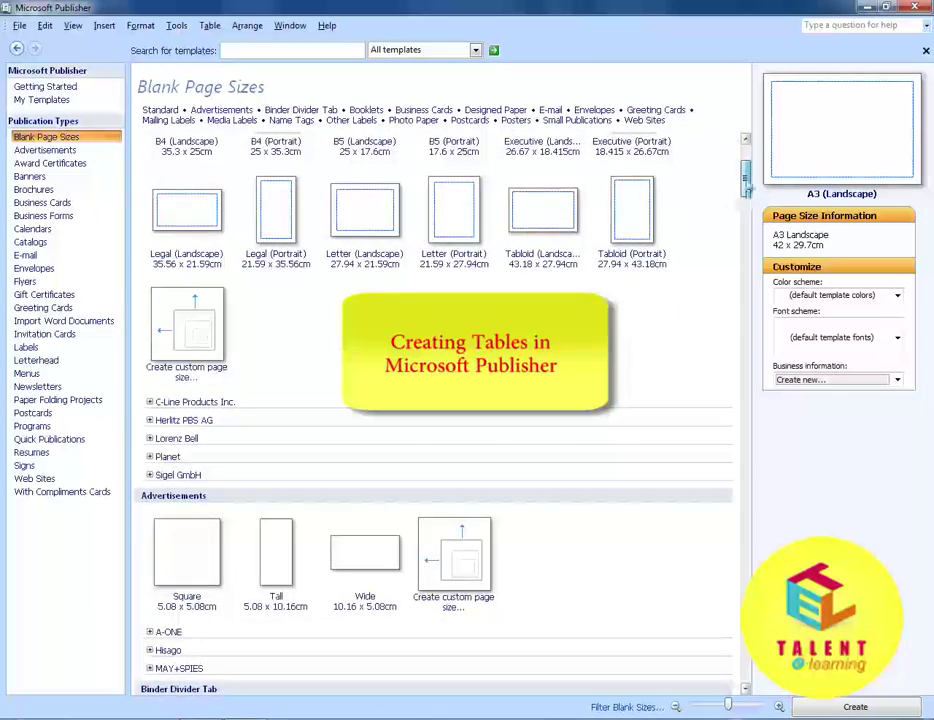
{"action": "scroll", "coordinate": [746, 197], "scroll_direction": "up", "scroll_amount": 5}
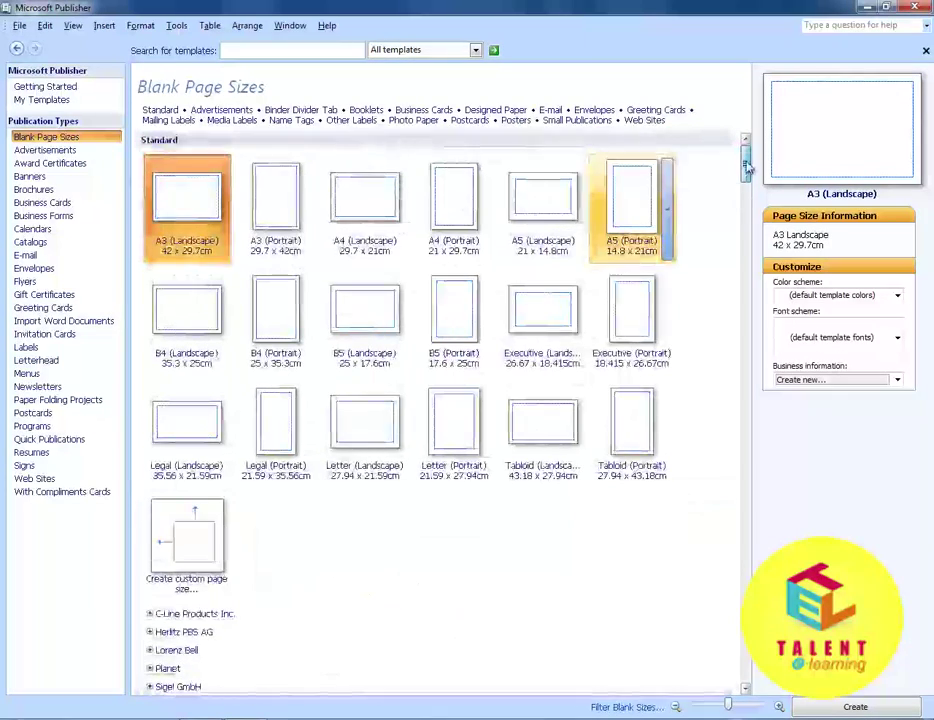
{"action": "left_click", "coordinate": [457, 222]}
{"action": "double_click", "coordinate": [457, 222]}
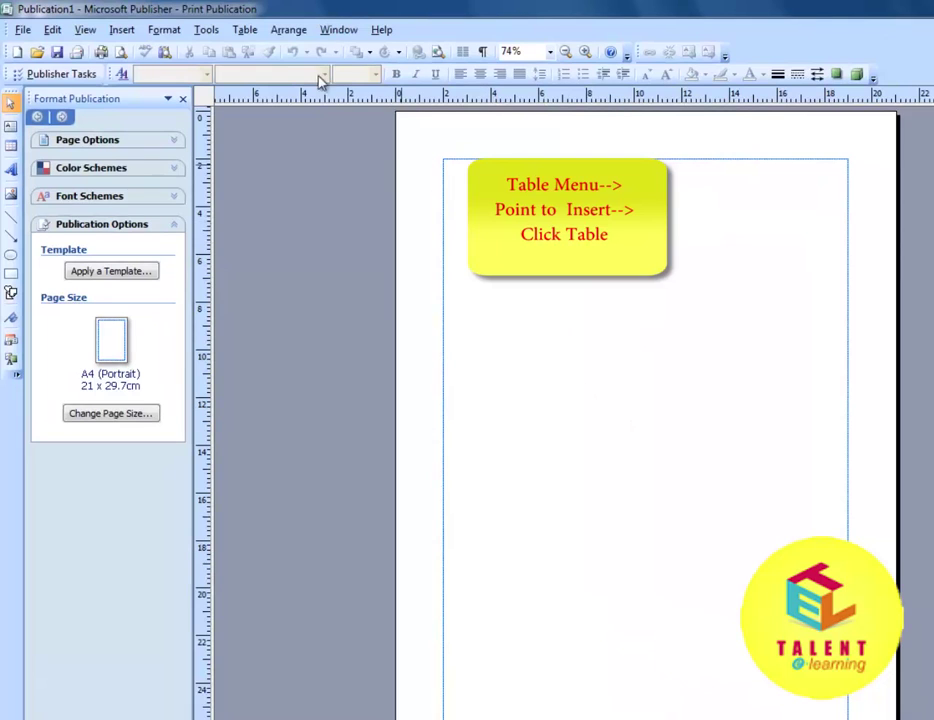
Insert a table with 6 rows and 6 columns using the List 1 table format
{"action": "left_click", "coordinate": [245, 30]}
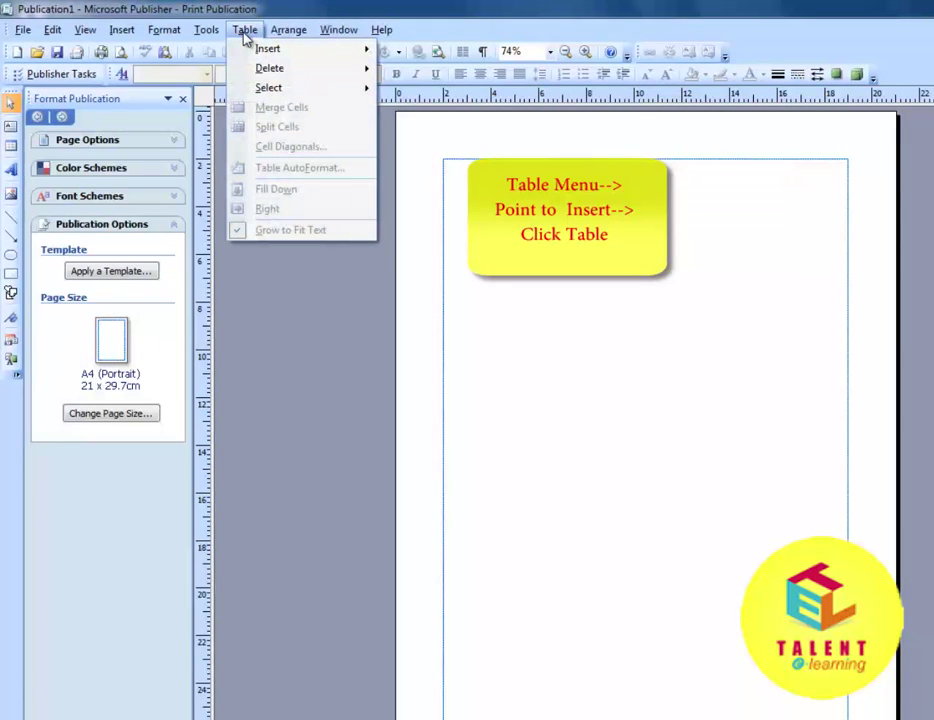
{"action": "mouse_move", "coordinate": [254, 50]}
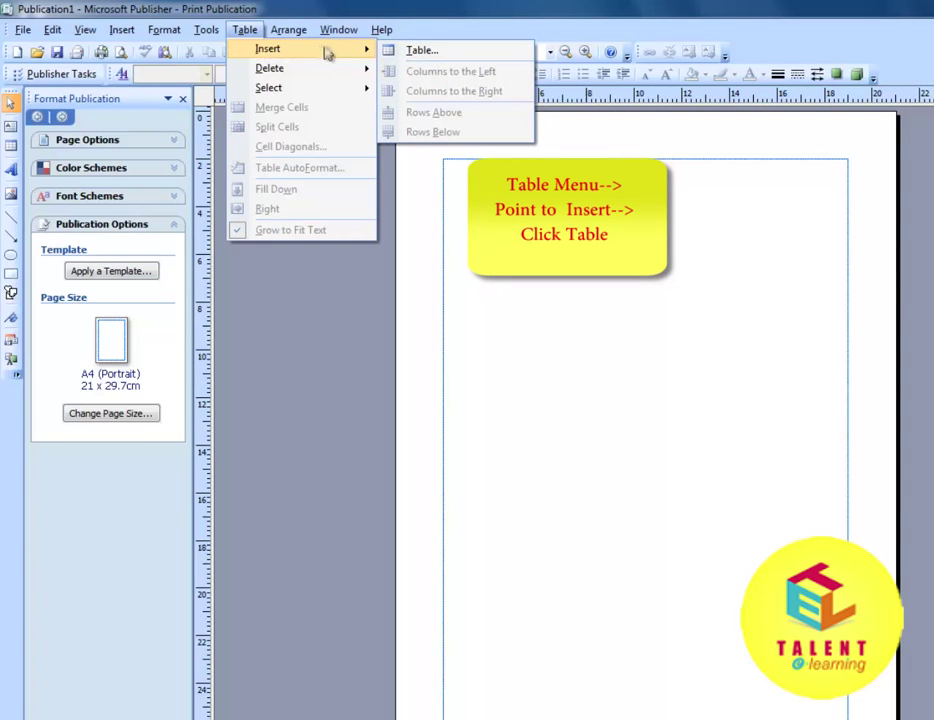
{"action": "left_click", "coordinate": [432, 55]}
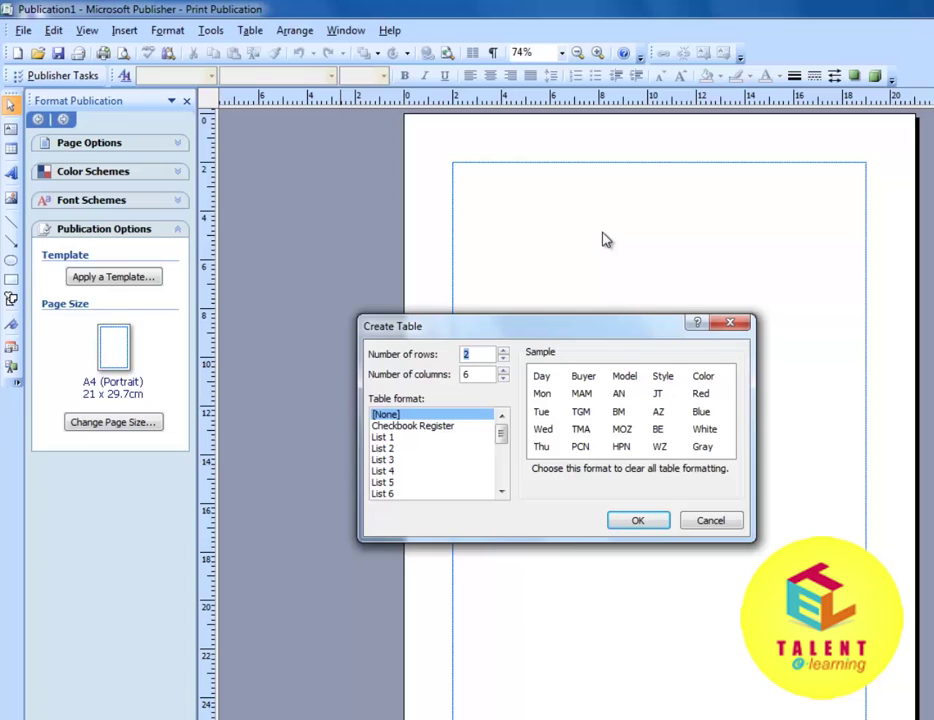
{"action": "left_click", "coordinate": [502, 352]}
{"action": "left_click", "coordinate": [502, 352]}
{"action": "key", "text": "Down"}
{"action": "key", "text": "Down"}
{"action": "left_click", "coordinate": [428, 460]}
{"action": "left_click", "coordinate": [428, 471]}
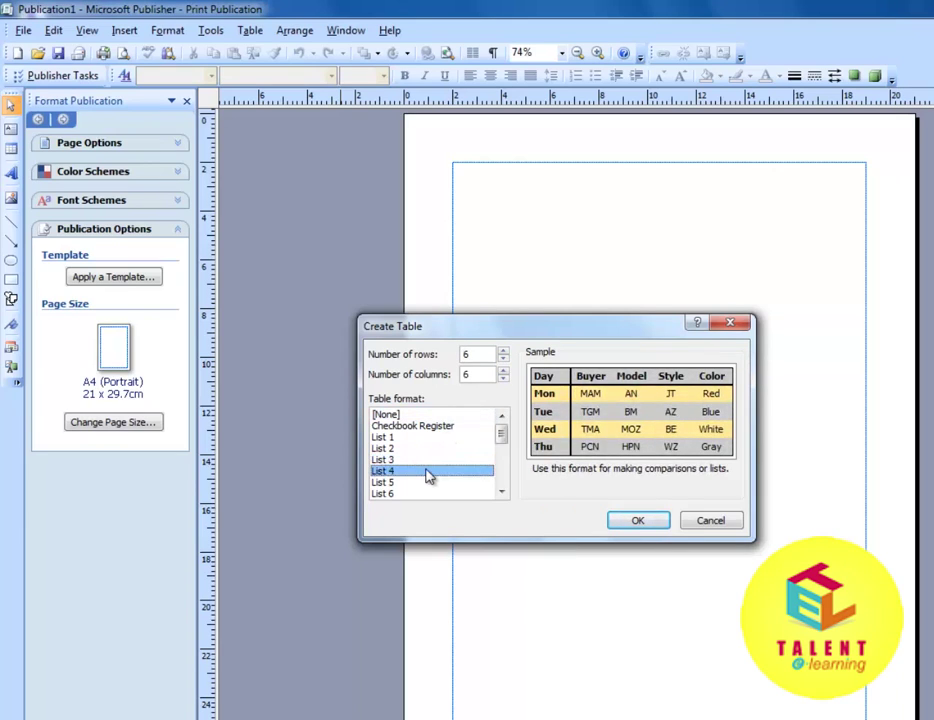
{"action": "left_click", "coordinate": [421, 439]}
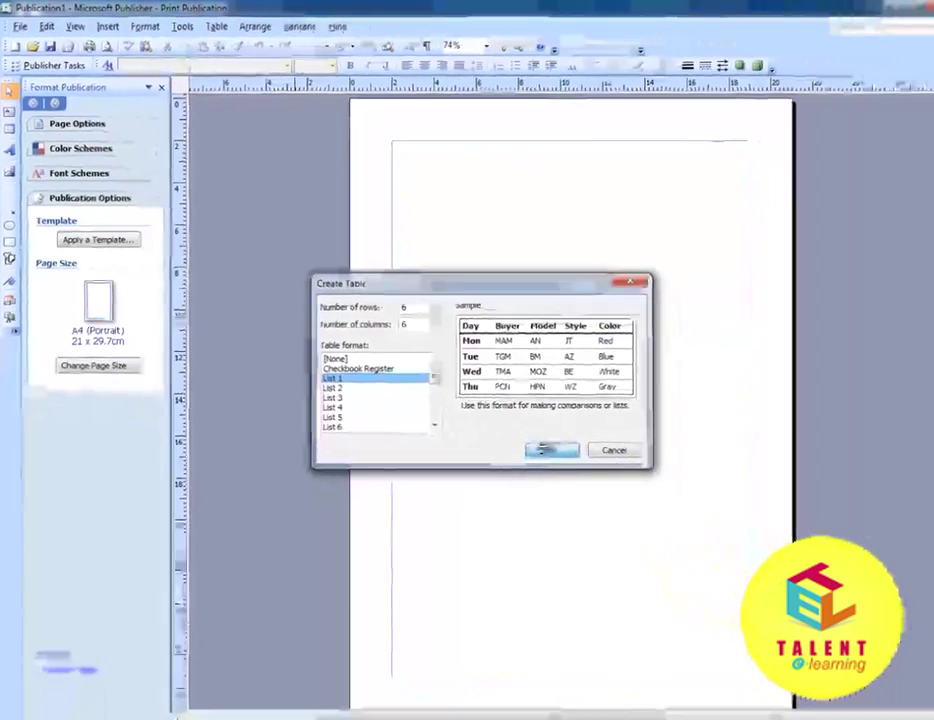
{"action": "left_click", "coordinate": [631, 522]}
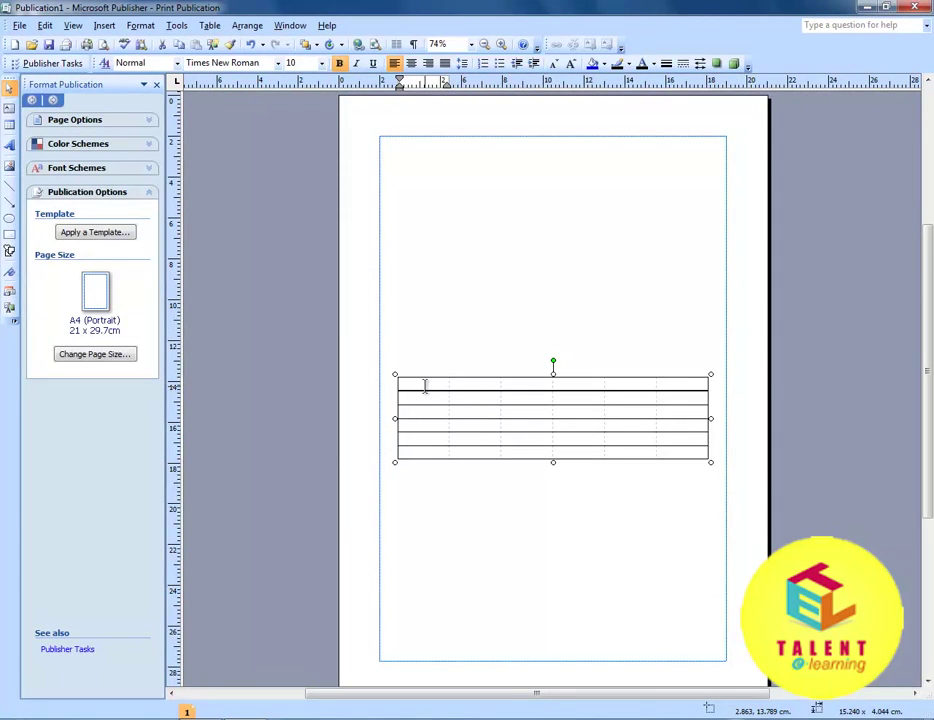
Enter the column headings A, B, C, D, E and F across the table's first row
{"action": "type", "text": "A"}
{"action": "left_click", "coordinate": [495, 390]}
{"action": "type", "text": "B"}
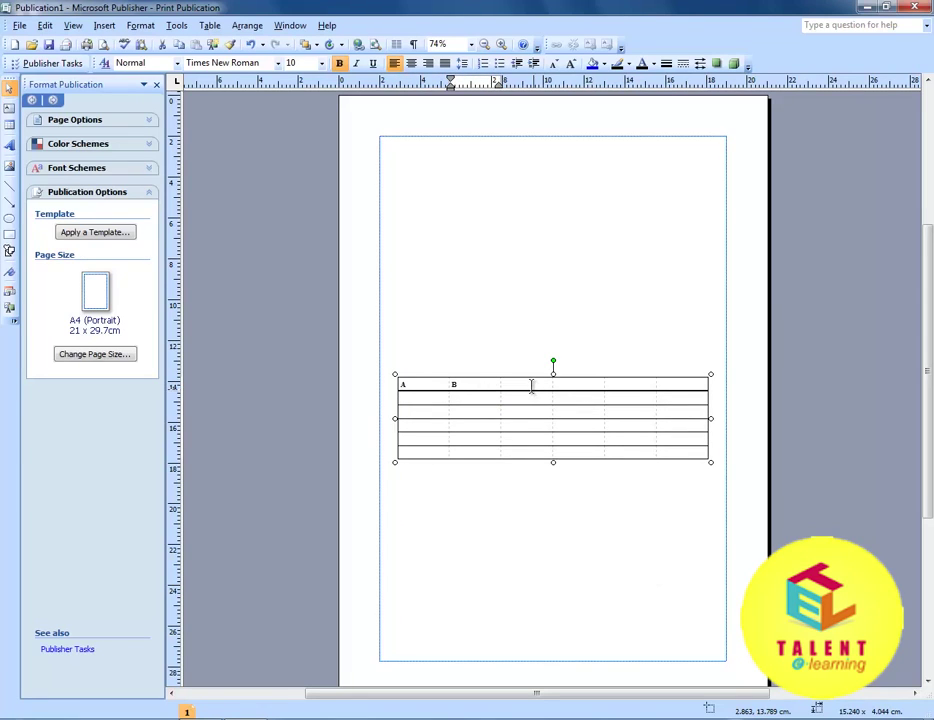
{"action": "left_click", "coordinate": [531, 384]}
{"action": "type", "text": "C"}
{"action": "left_click", "coordinate": [596, 386]}
{"action": "type", "text": "D"}
{"action": "left_click", "coordinate": [665, 392]}
{"action": "type", "text": "E"}
{"action": "left_click", "coordinate": [682, 385]}
{"action": "type", "text": "F"}
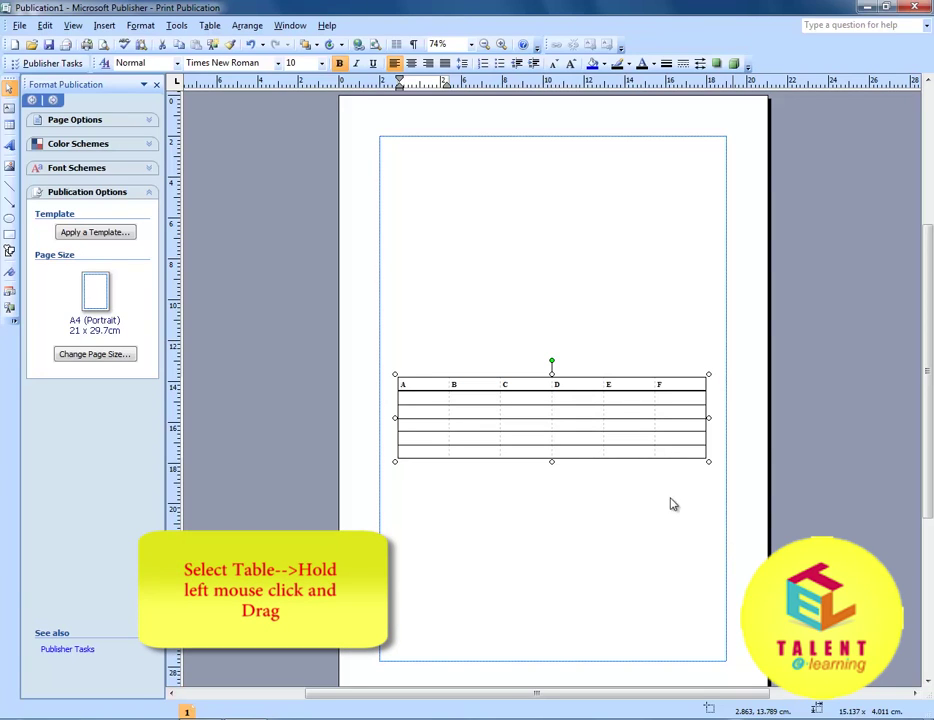
Resize the table from its lower corners to about 10.4 cm wide and 4.8 cm high
{"action": "left_click", "coordinate": [542, 410]}
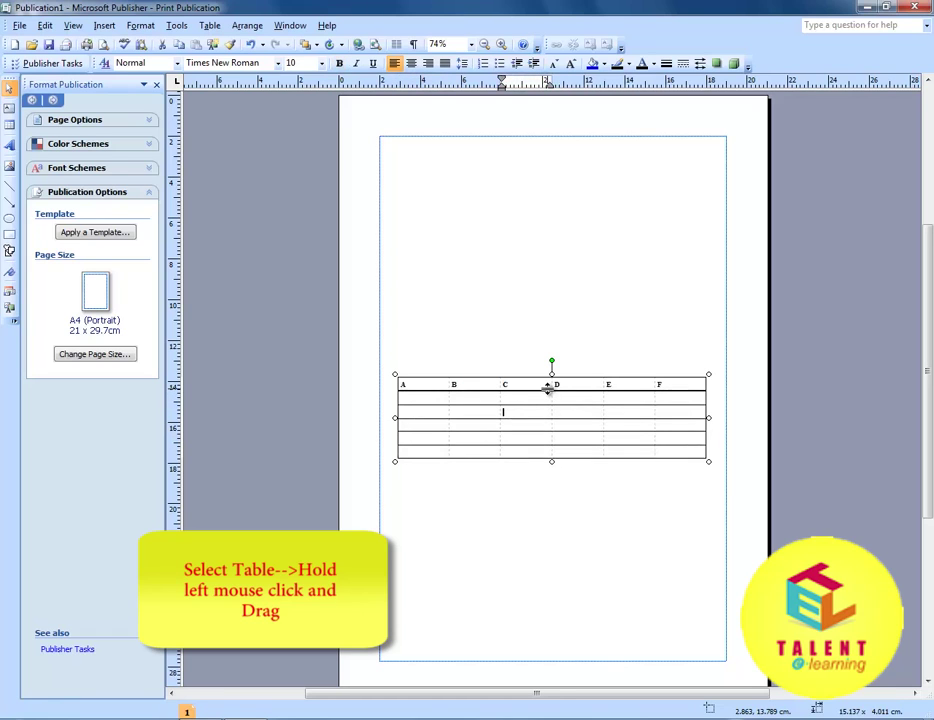
{"action": "left_click", "coordinate": [535, 330]}
{"action": "left_click", "coordinate": [546, 412]}
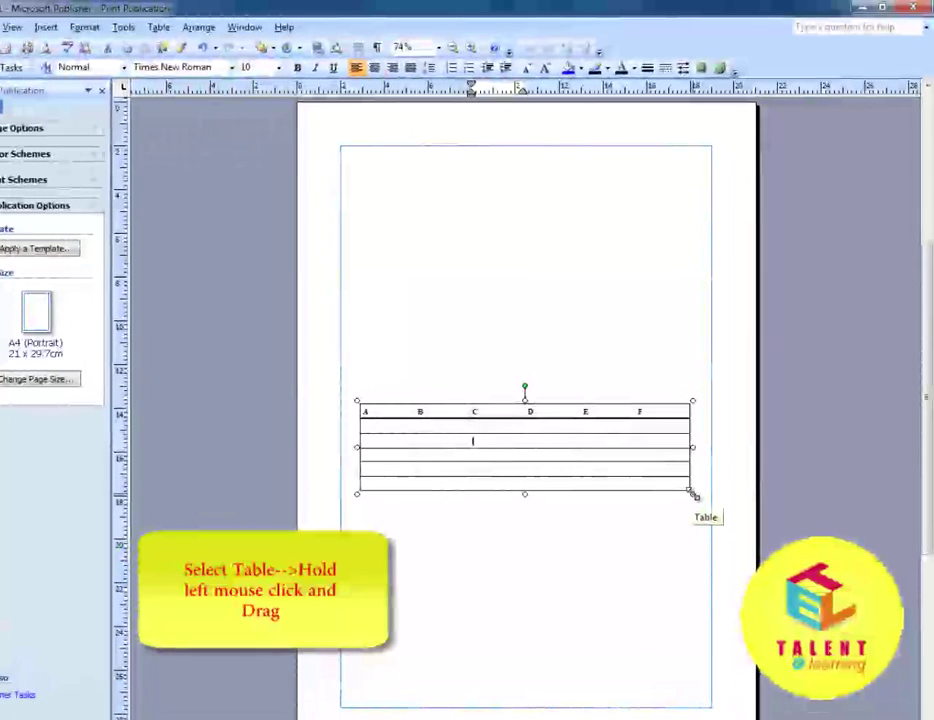
{"action": "left_click_drag", "start_coordinate": [692, 494], "coordinate": [624, 477]}
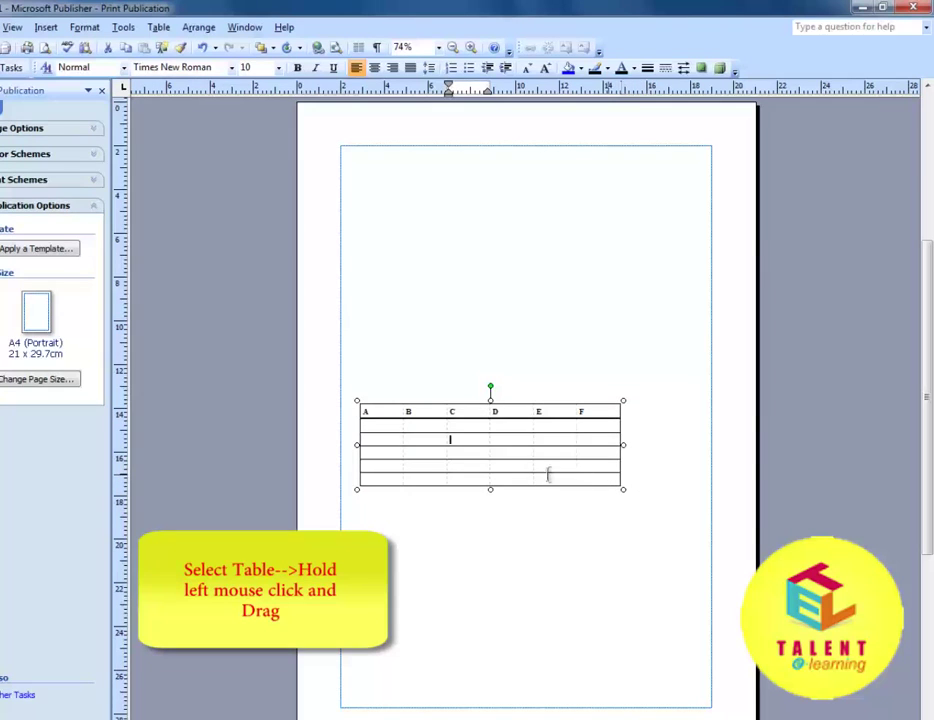
{"action": "left_click_drag", "start_coordinate": [396, 457], "coordinate": [427, 478]}
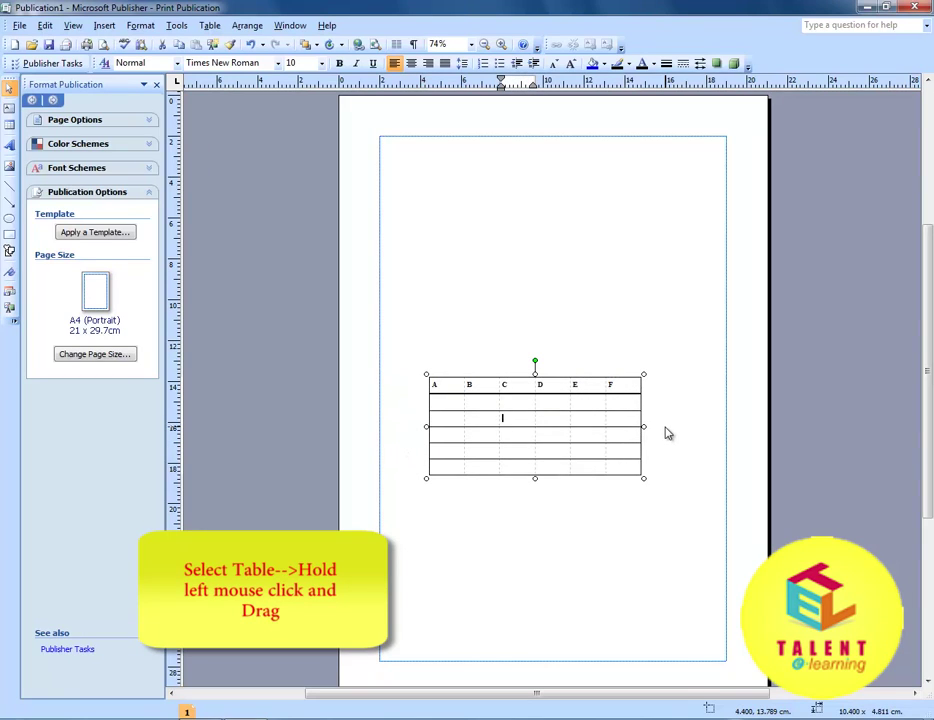
{"action": "left_click", "coordinate": [548, 420]}
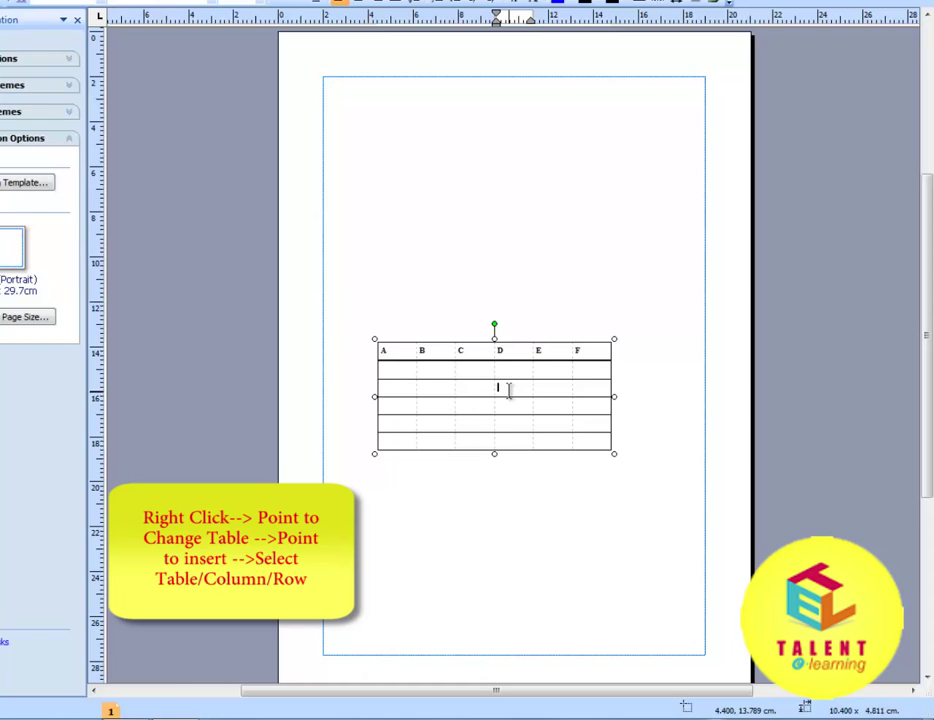
{"action": "right_click", "coordinate": [510, 394]}
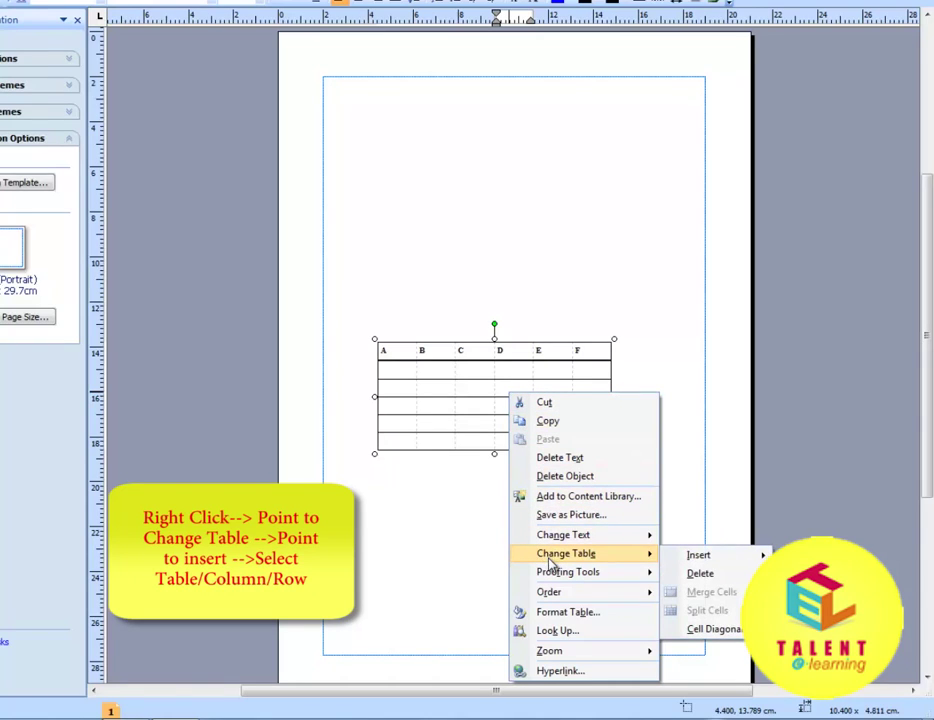
{"action": "mouse_move", "coordinate": [553, 567]}
{"action": "mouse_move", "coordinate": [712, 558]}
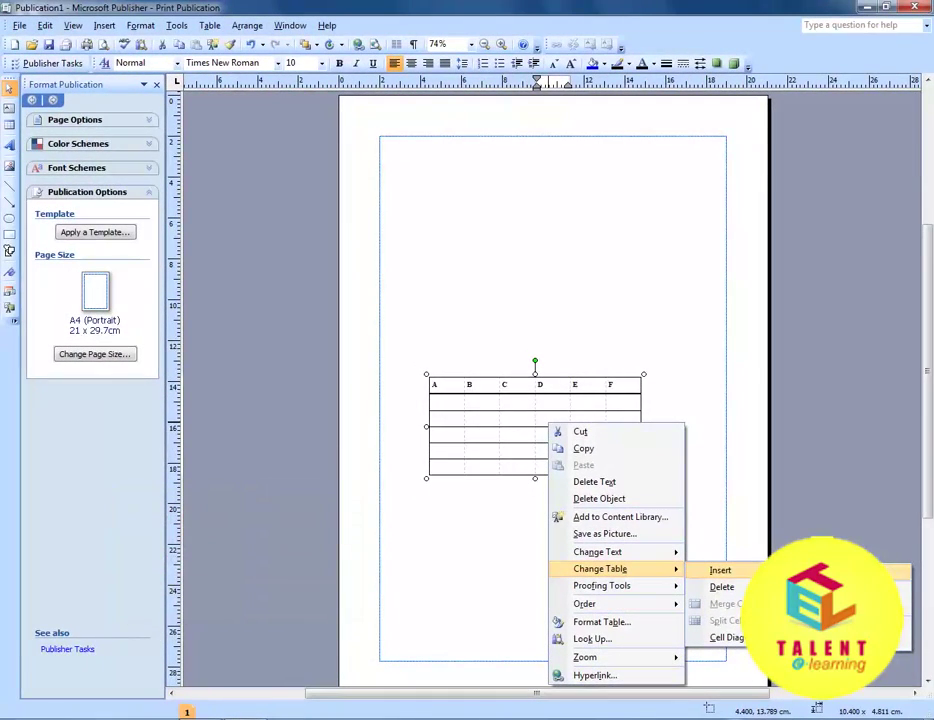
{"action": "left_click", "coordinate": [735, 499]}
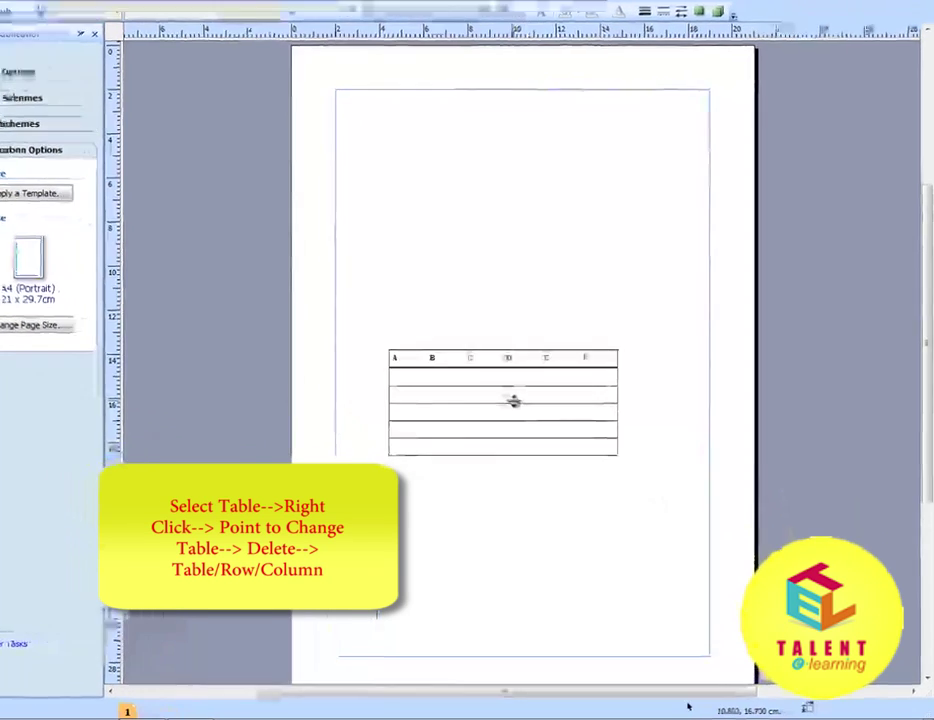
{"action": "right_click", "coordinate": [516, 402]}
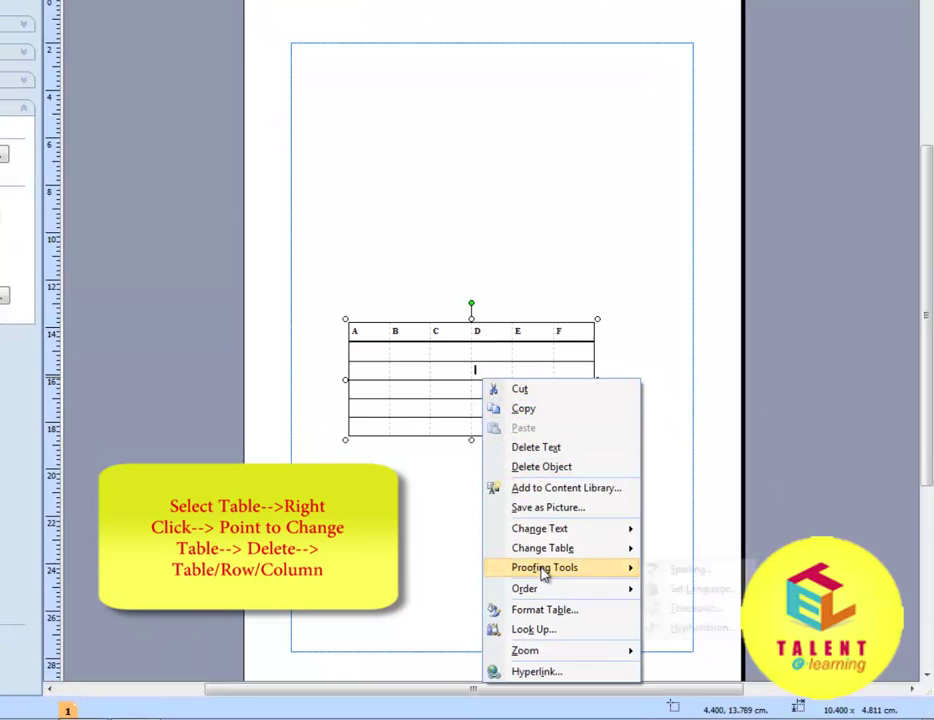
{"action": "mouse_move", "coordinate": [544, 557]}
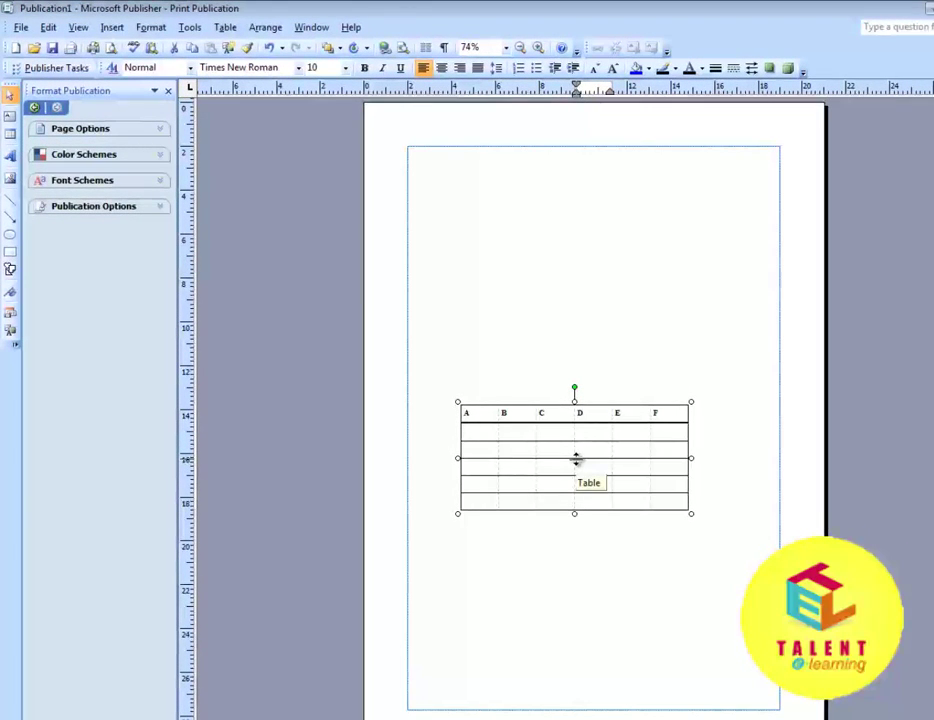
Open the table formatting for the fourth-row cell in column D and set its fill colour to orange
{"action": "right_click", "coordinate": [576, 459]}
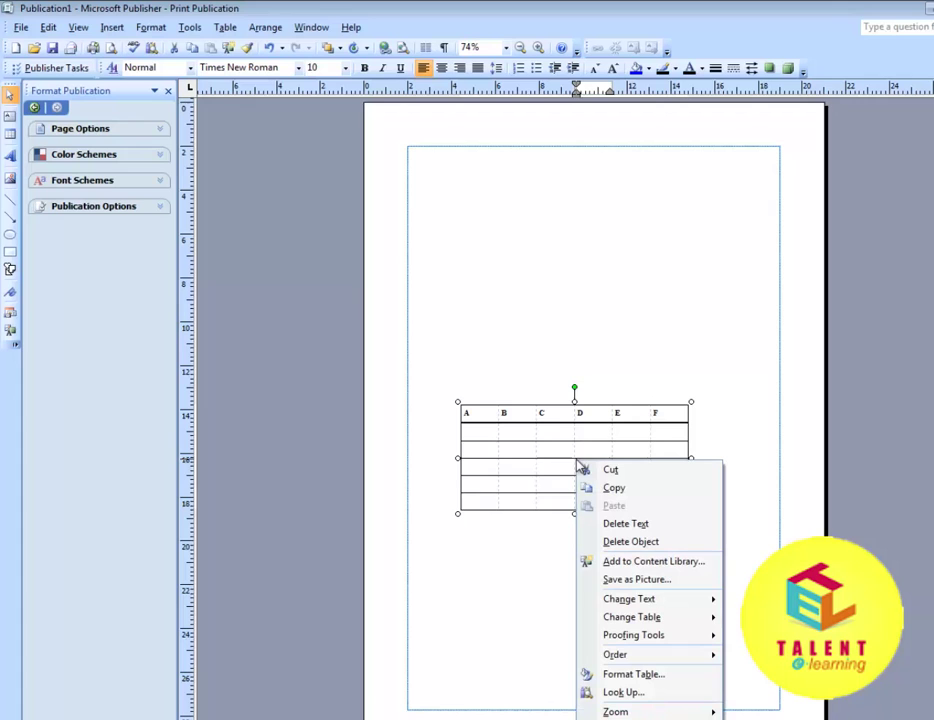
{"action": "mouse_move", "coordinate": [607, 642]}
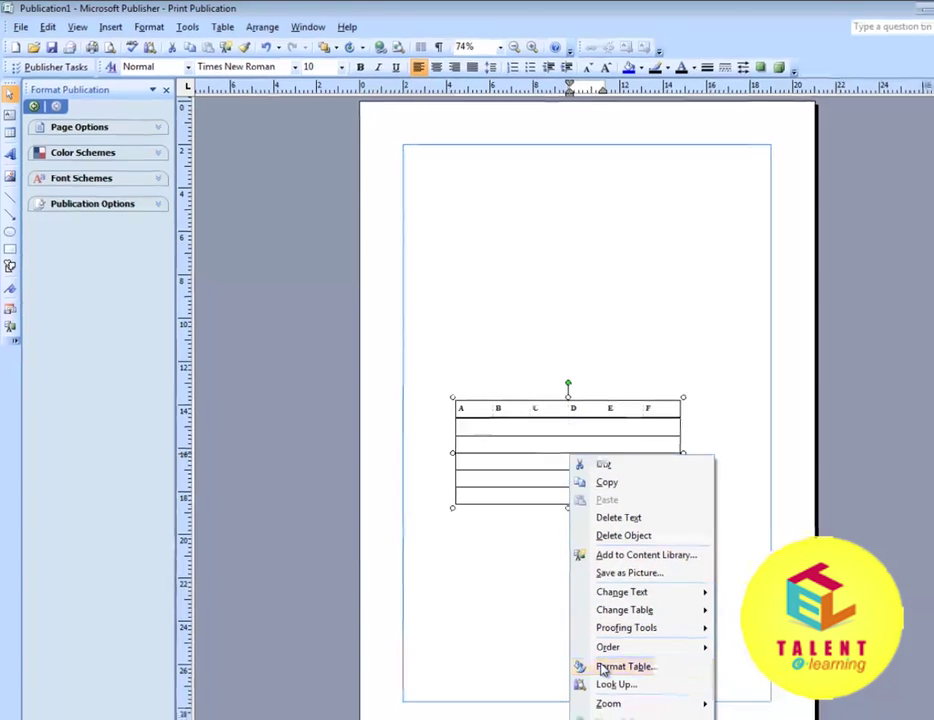
{"action": "left_click", "coordinate": [600, 674]}
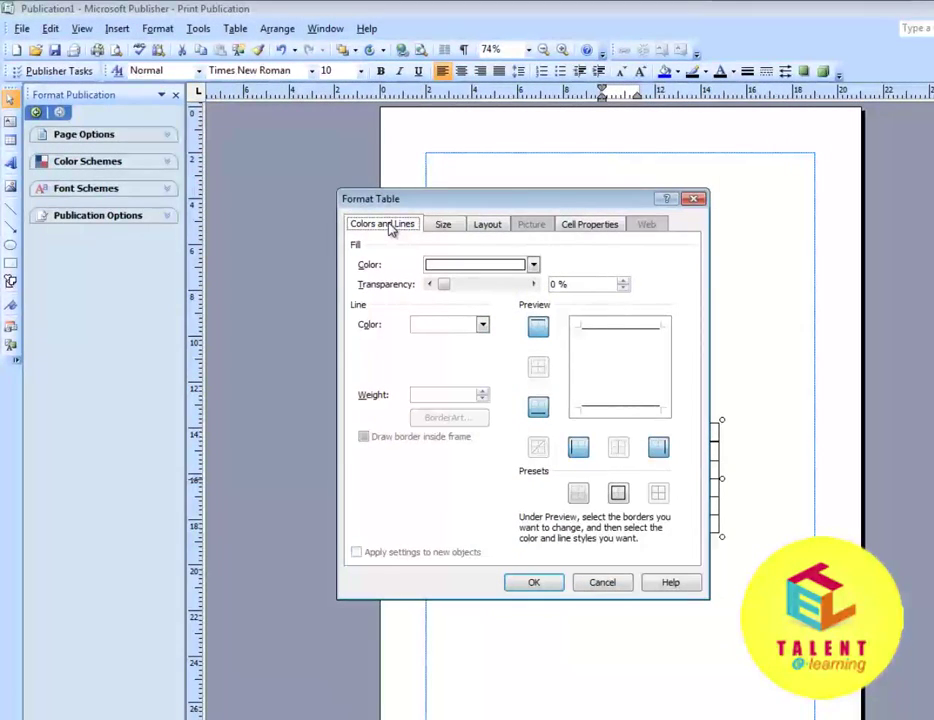
{"action": "left_click", "coordinate": [440, 224]}
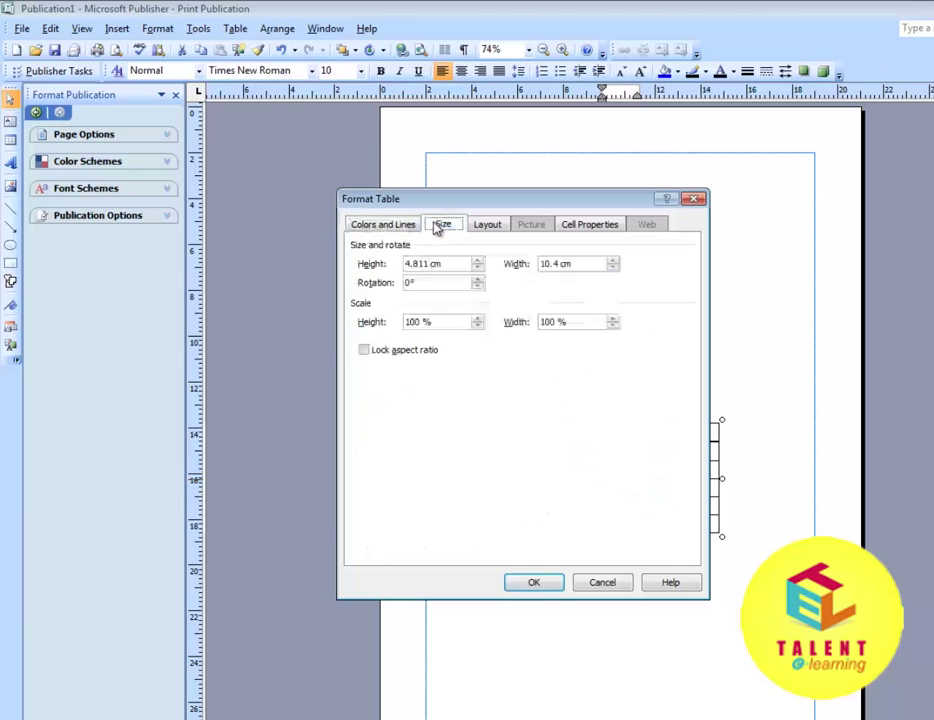
{"action": "left_click", "coordinate": [494, 225]}
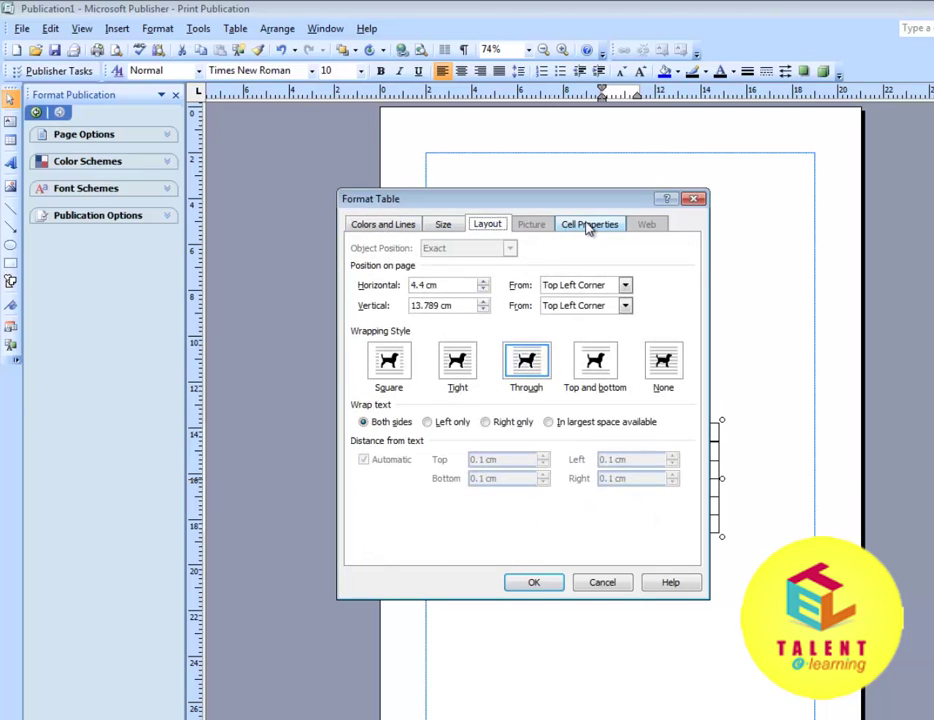
{"action": "left_click", "coordinate": [587, 227]}
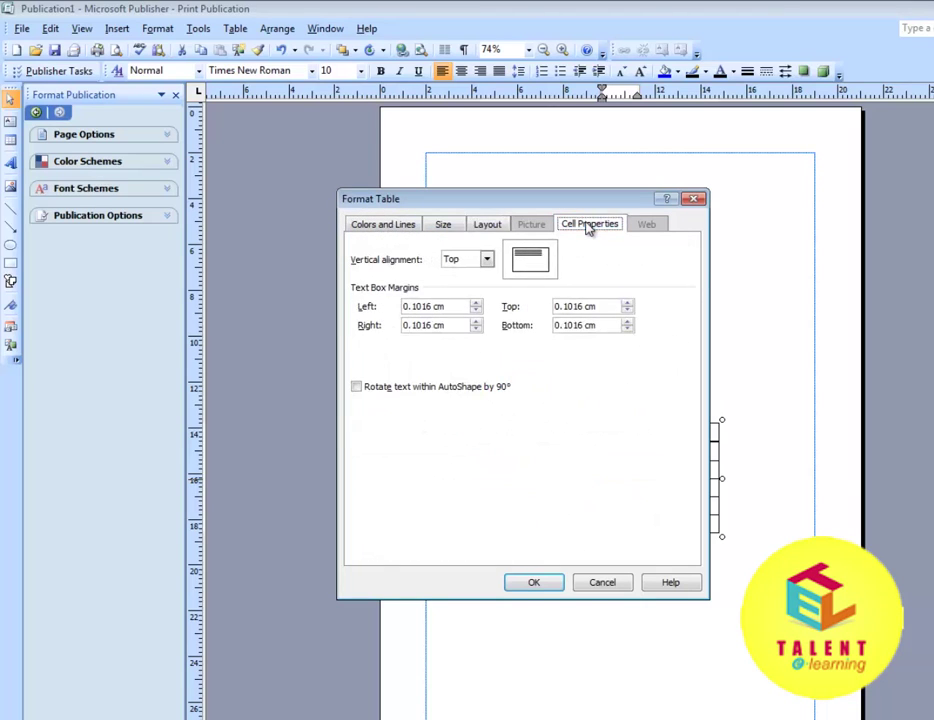
{"action": "left_click", "coordinate": [390, 228]}
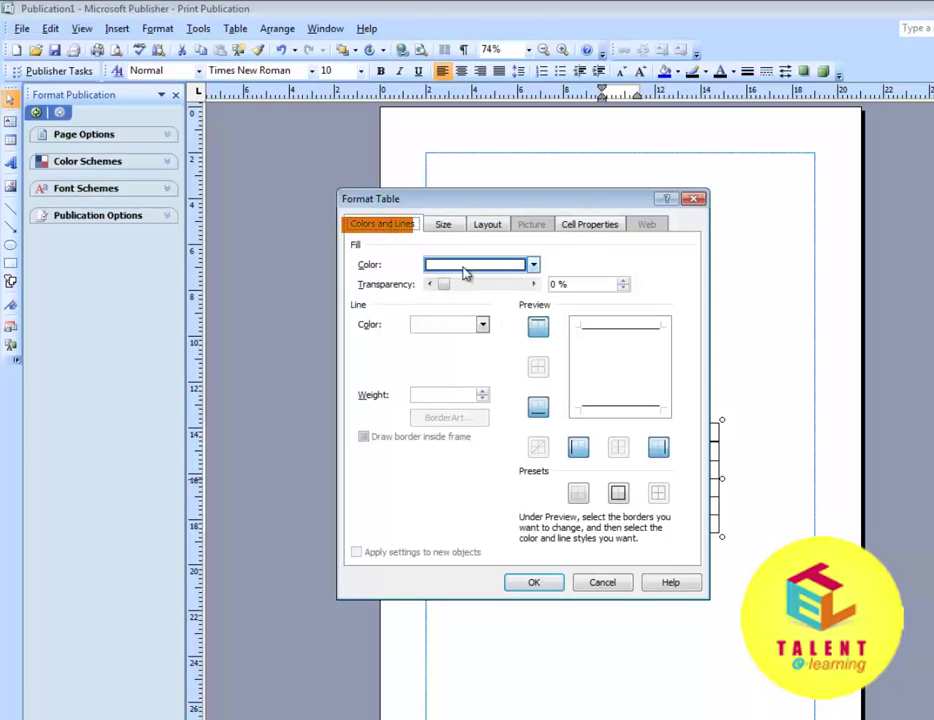
{"action": "left_click", "coordinate": [532, 266]}
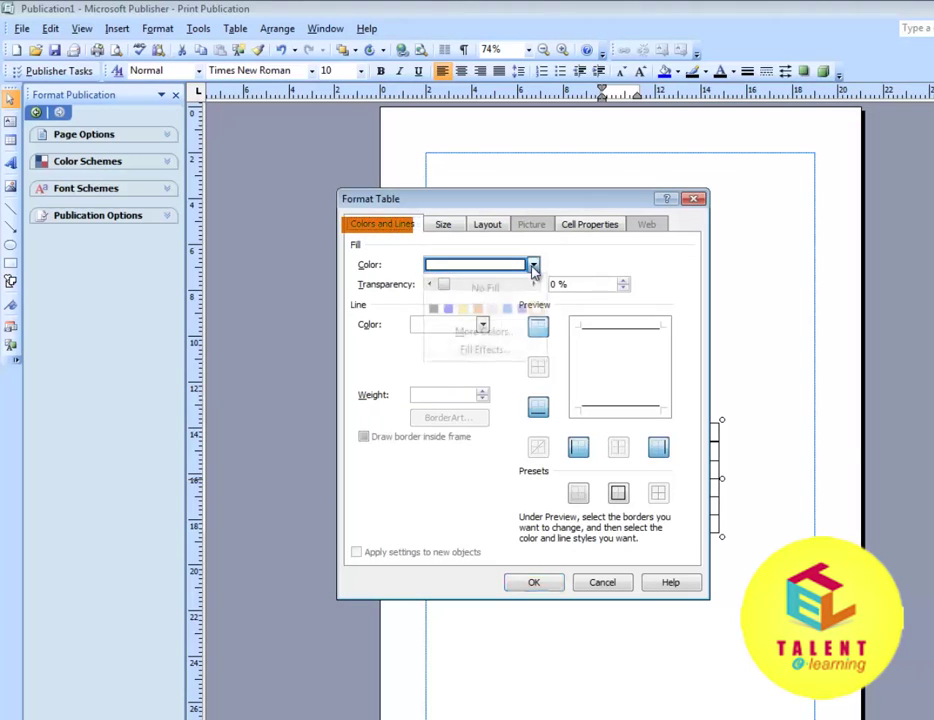
{"action": "left_click", "coordinate": [478, 310]}
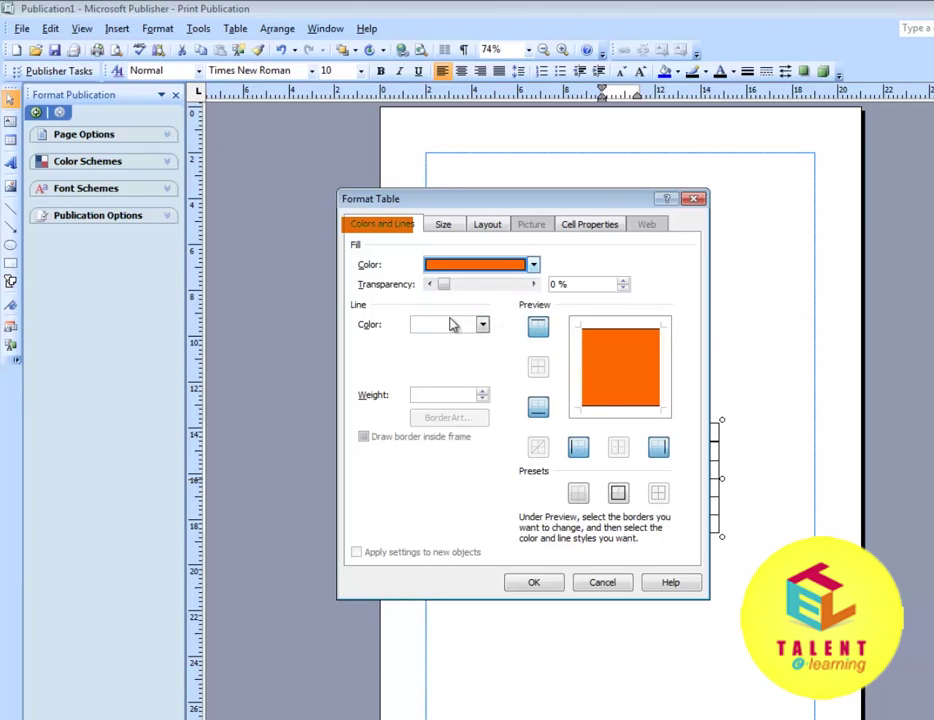
Set the cell's line colour to blue, keeping its top and bottom borders turned on
{"action": "left_click", "coordinate": [482, 327]}
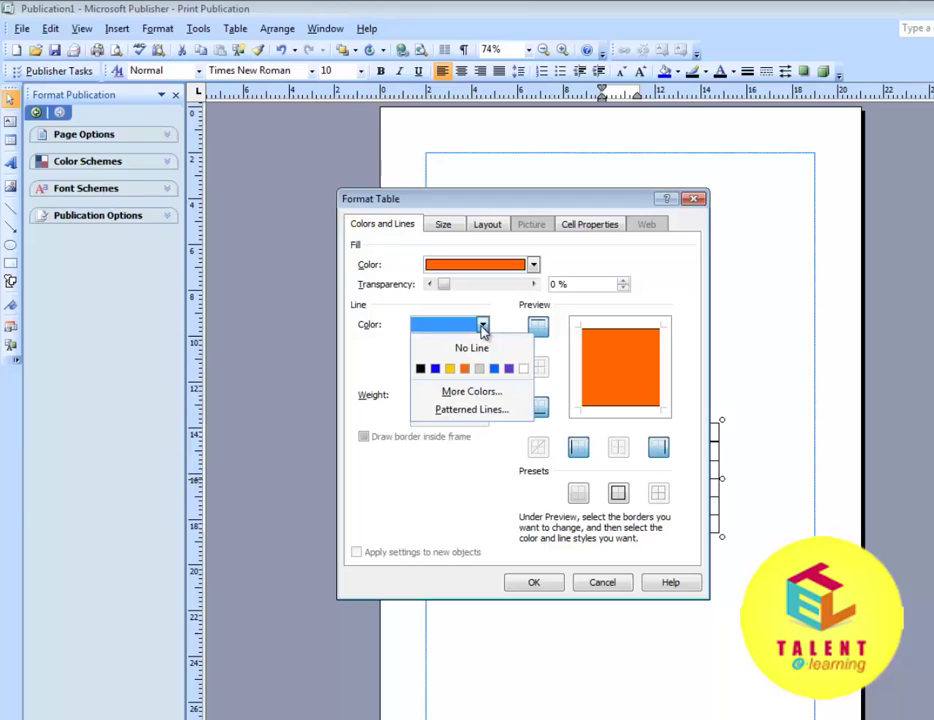
{"action": "left_click", "coordinate": [435, 368]}
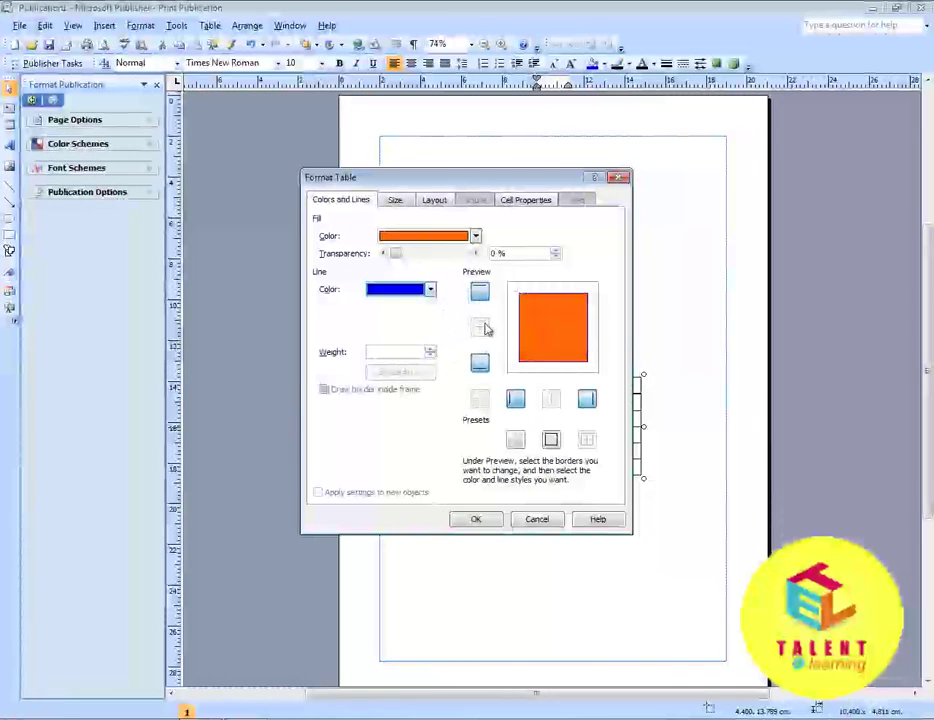
{"action": "left_click", "coordinate": [481, 300]}
{"action": "left_click", "coordinate": [481, 300]}
{"action": "left_click", "coordinate": [480, 365]}
{"action": "left_click", "coordinate": [480, 366]}
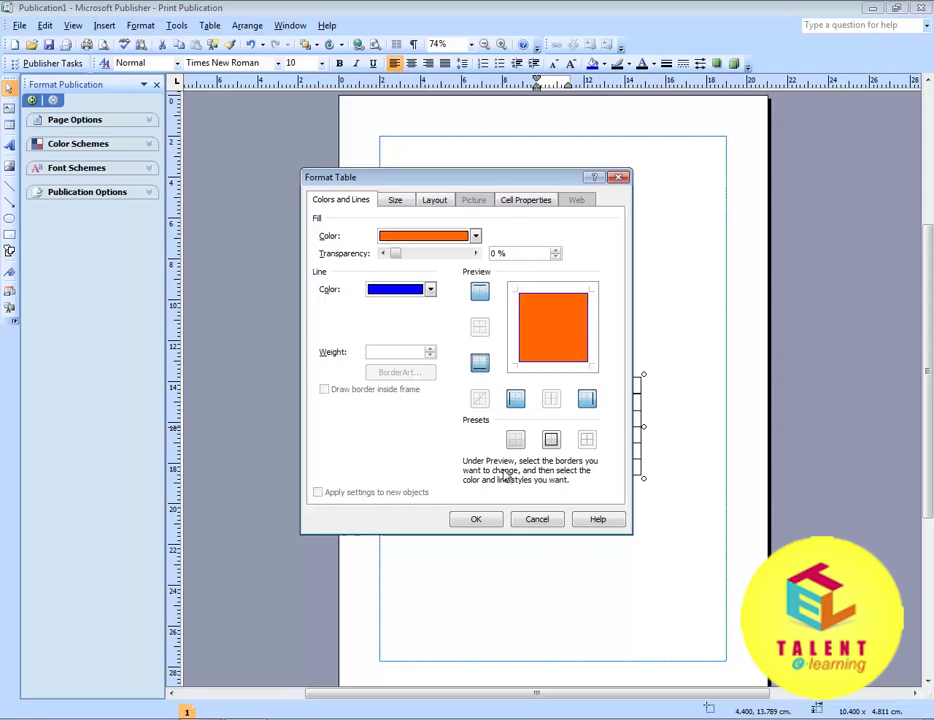
Set the cell's vertical text alignment to Middle and apply the table formatting
{"action": "left_click", "coordinate": [397, 200]}
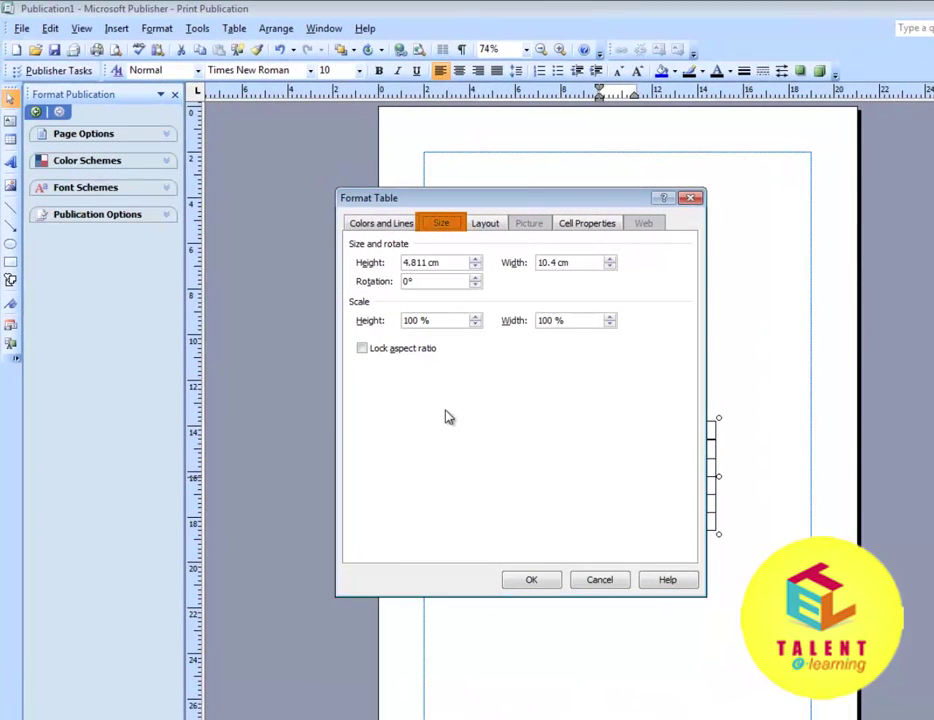
{"action": "left_click", "coordinate": [485, 223]}
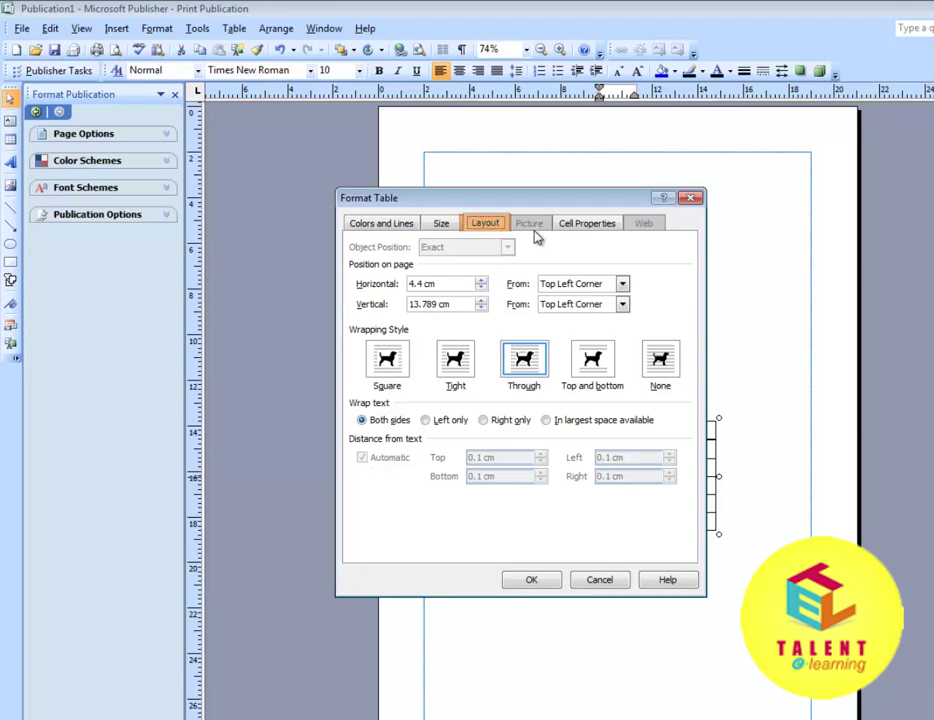
{"action": "left_click", "coordinate": [585, 228]}
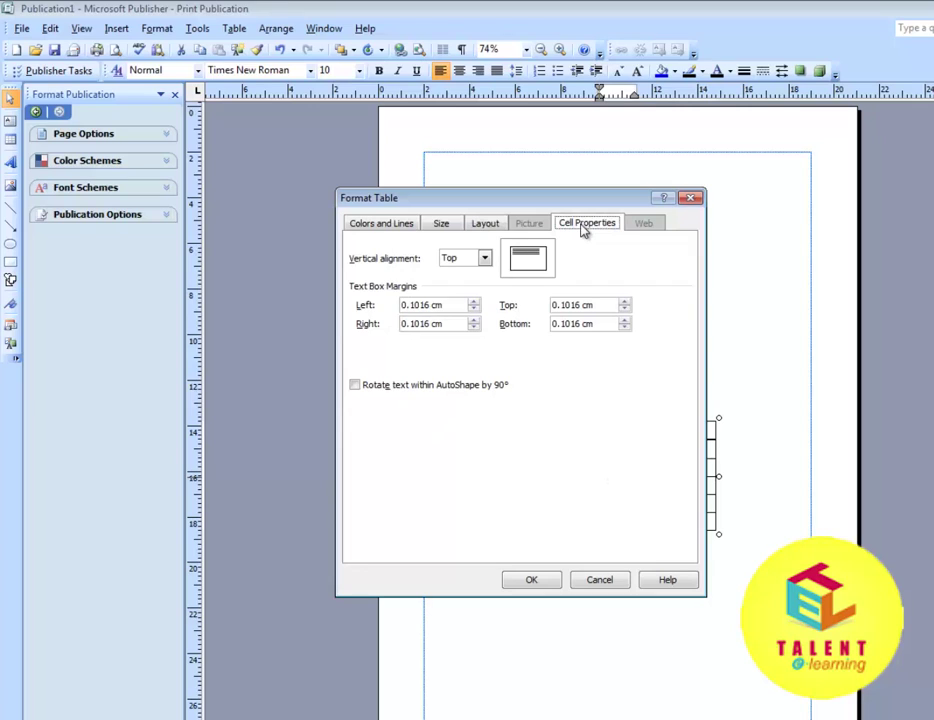
{"action": "left_click", "coordinate": [484, 259]}
{"action": "left_click", "coordinate": [459, 284]}
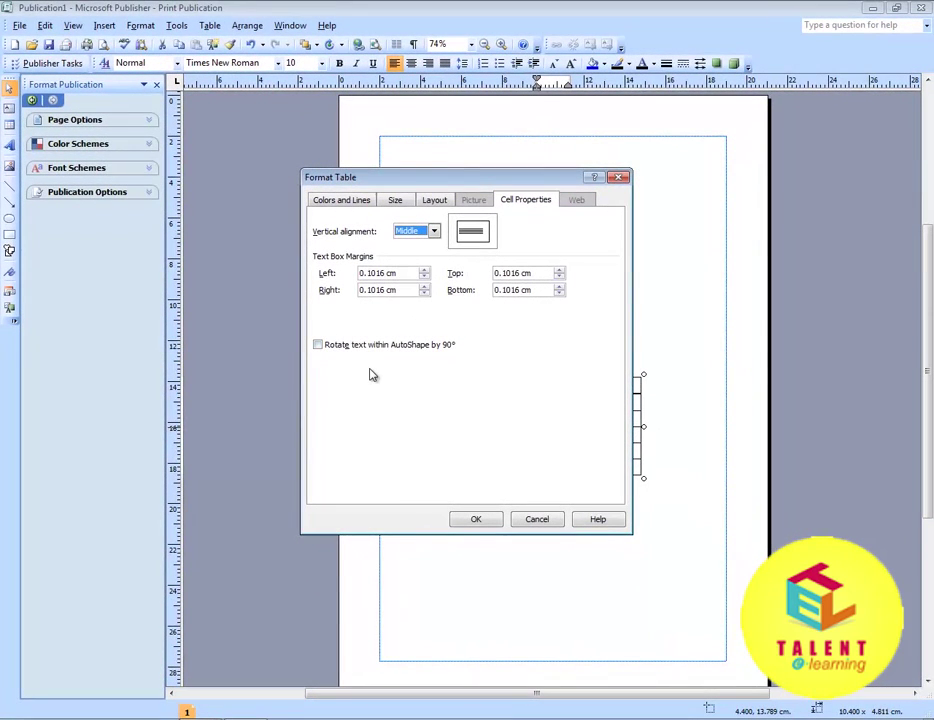
{"action": "left_click", "coordinate": [478, 520]}
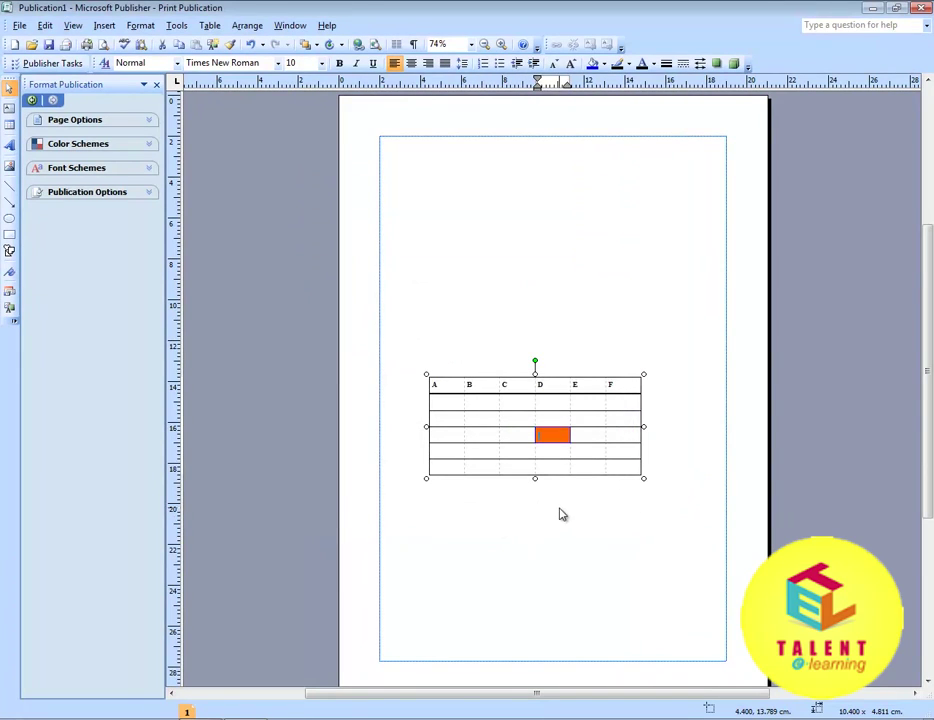